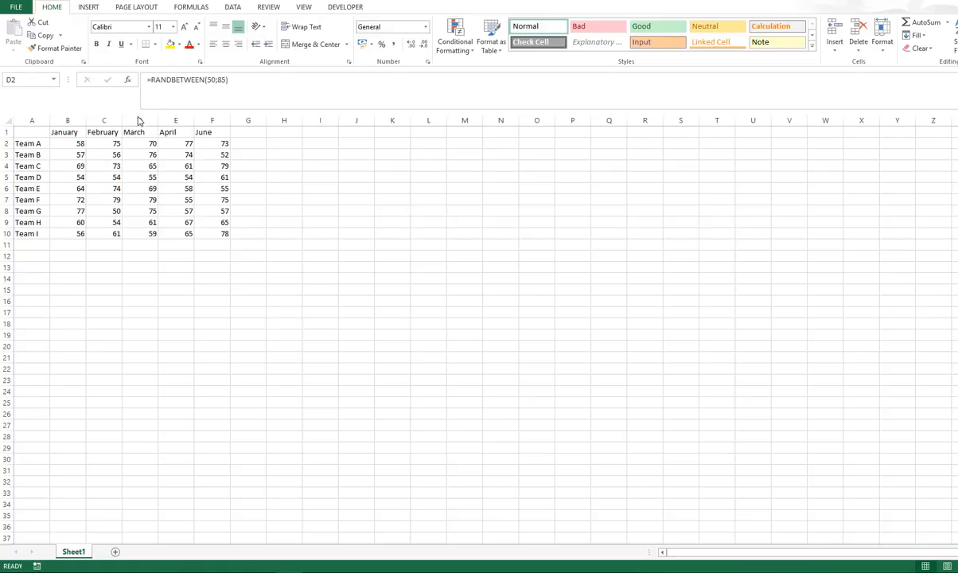
{"action": "left_click", "coordinate": [71, 149]}
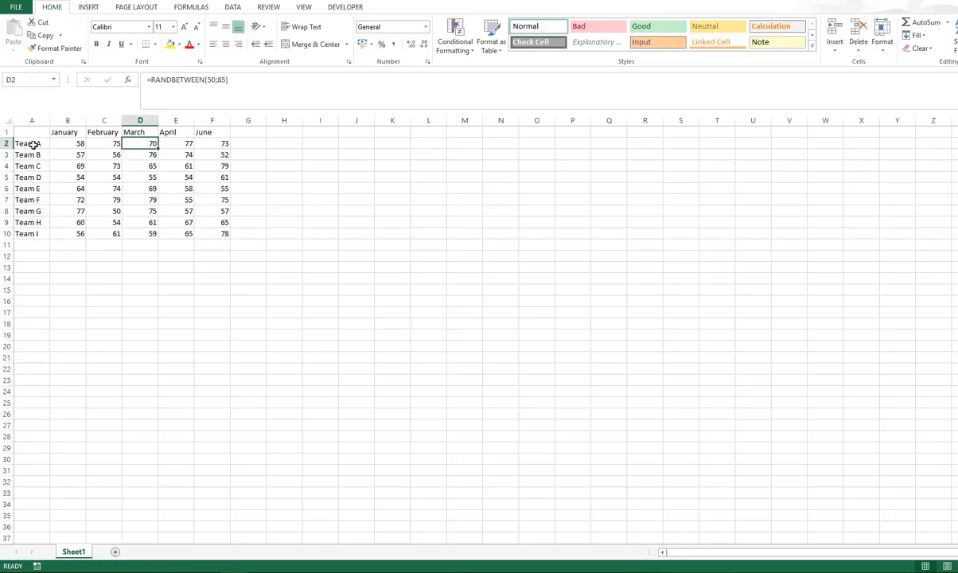
{"action": "left_click_drag", "start_coordinate": [27, 144], "coordinate": [24, 233]}
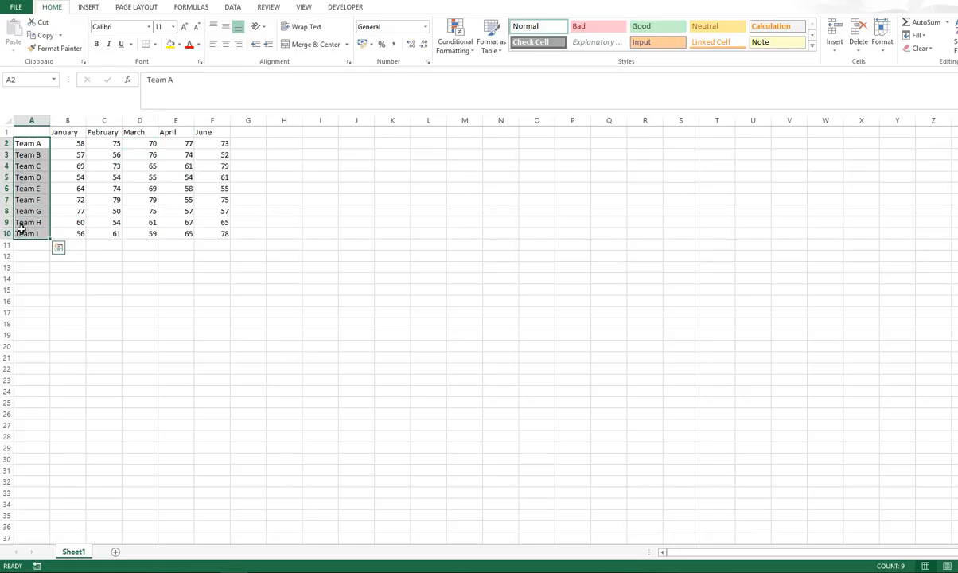
{"action": "left_click", "coordinate": [81, 142]}
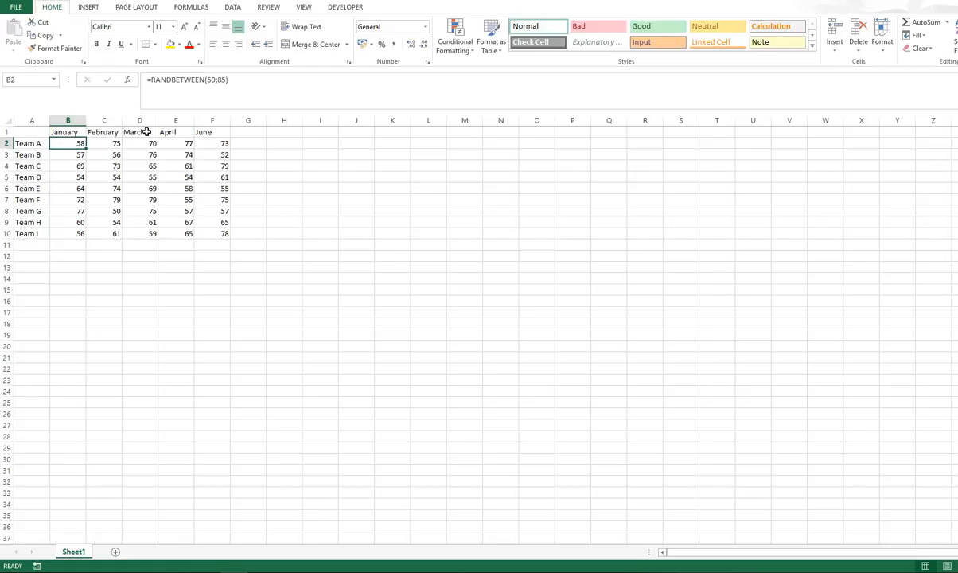
- Enter the formula =average(B2:B10) in B11 to calculate January's average
{"action": "left_click", "coordinate": [59, 242]}
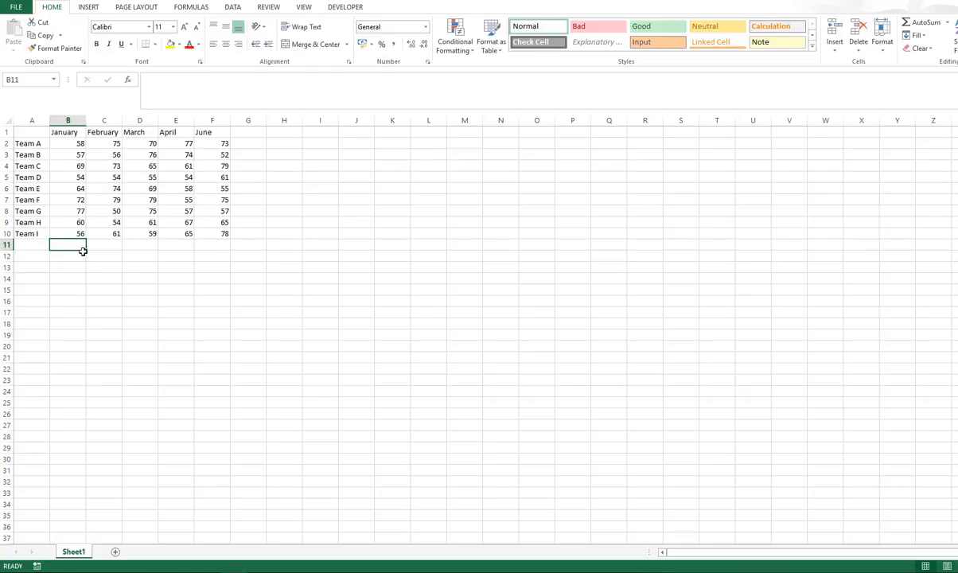
{"action": "type", "text": "="}
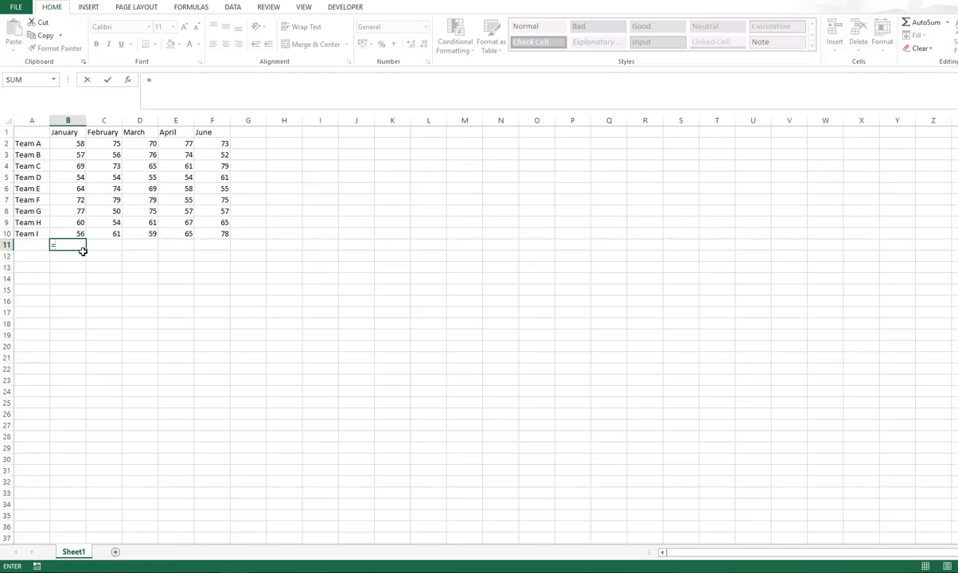
{"action": "type", "text": "avera"}
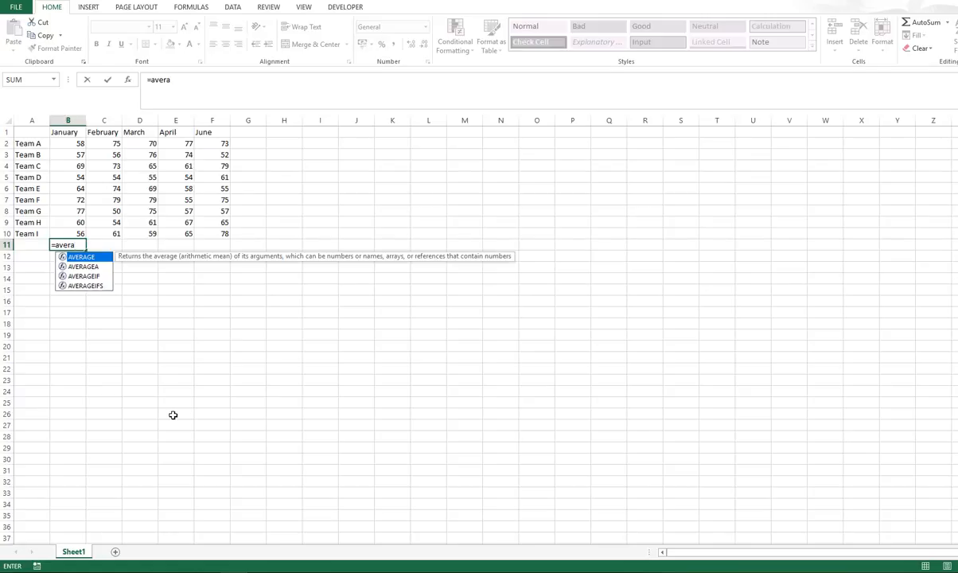
{"action": "type", "text": "ge("}
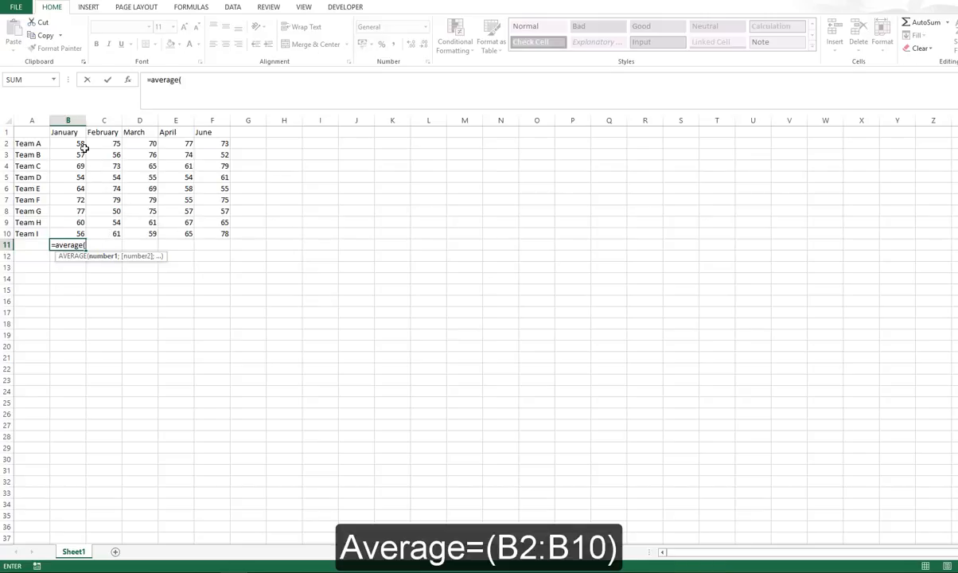
{"action": "left_click_drag", "start_coordinate": [81, 143], "coordinate": [81, 231]}
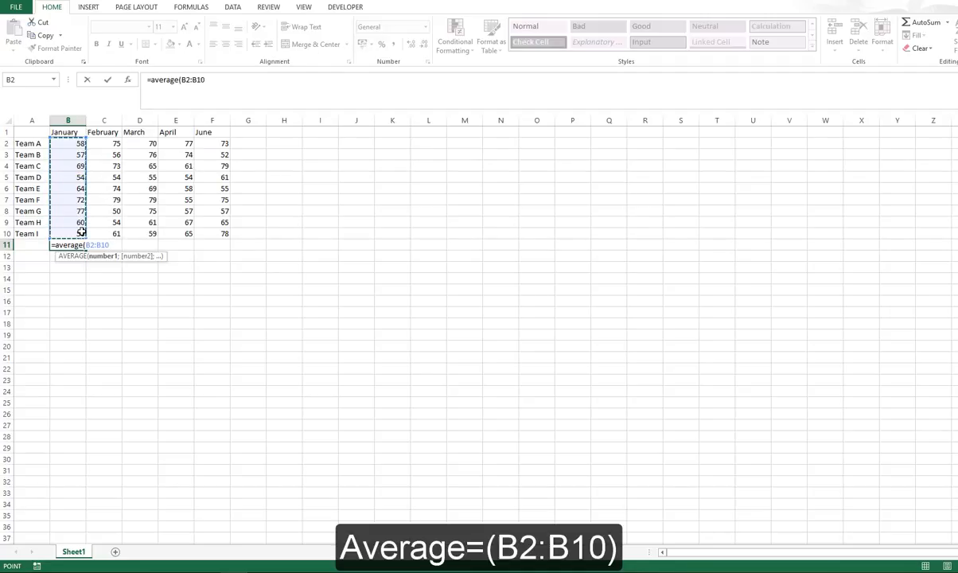
{"action": "type", "text": ")"}
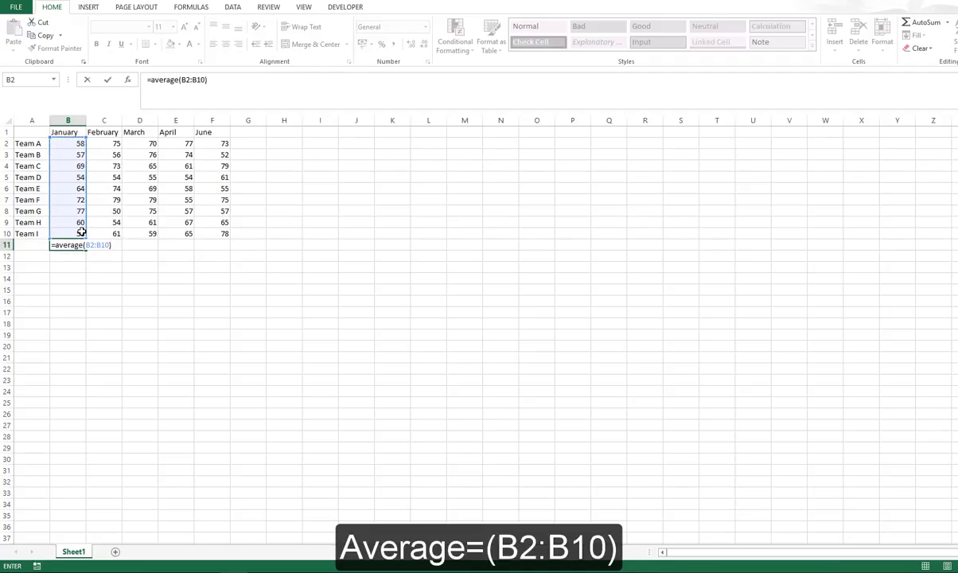
{"action": "key", "text": "Return"}
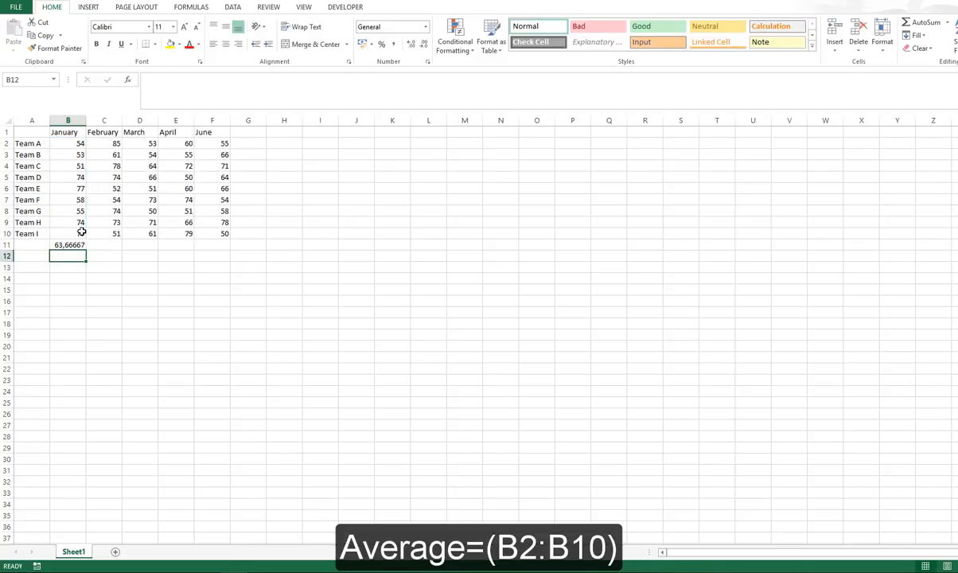
- Replace the RANDBETWEEN formulas in B2:F10 with their static values and check that B8 holds a plain number
{"action": "left_click_drag", "start_coordinate": [77, 147], "coordinate": [216, 232]}
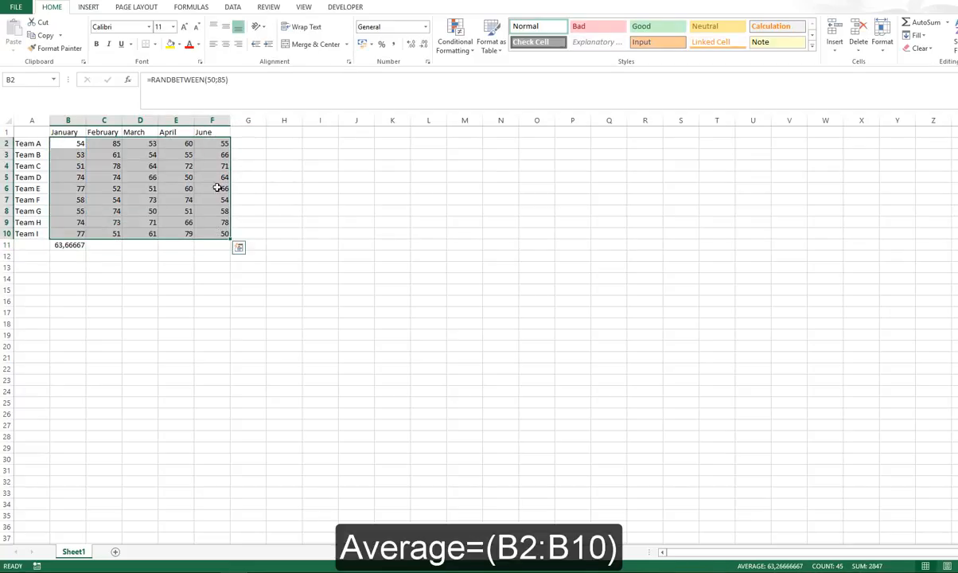
{"action": "key", "text": "ctrl+c"}
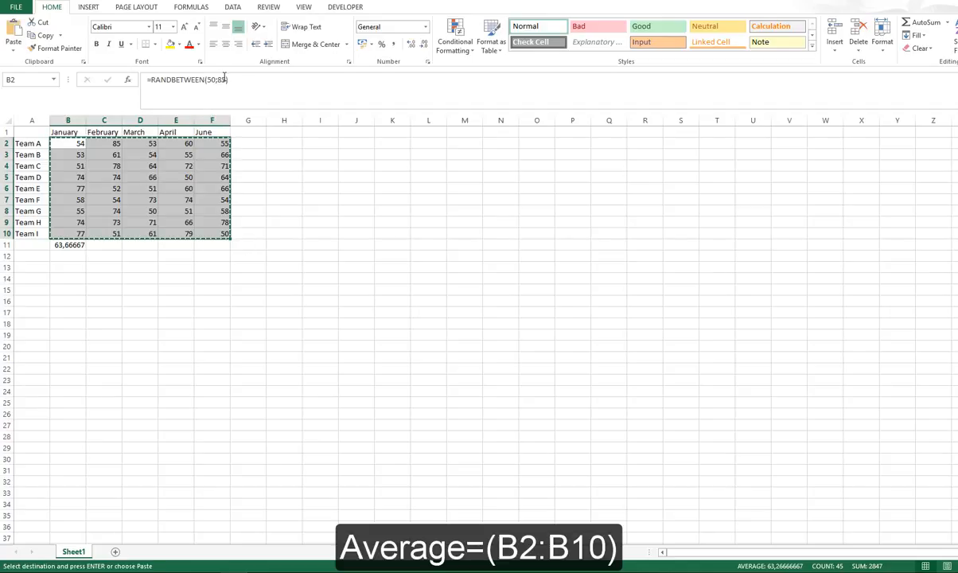
{"action": "key", "text": "ctrl+v"}
{"action": "key", "text": "ctrl"}
{"action": "key", "text": "v"}
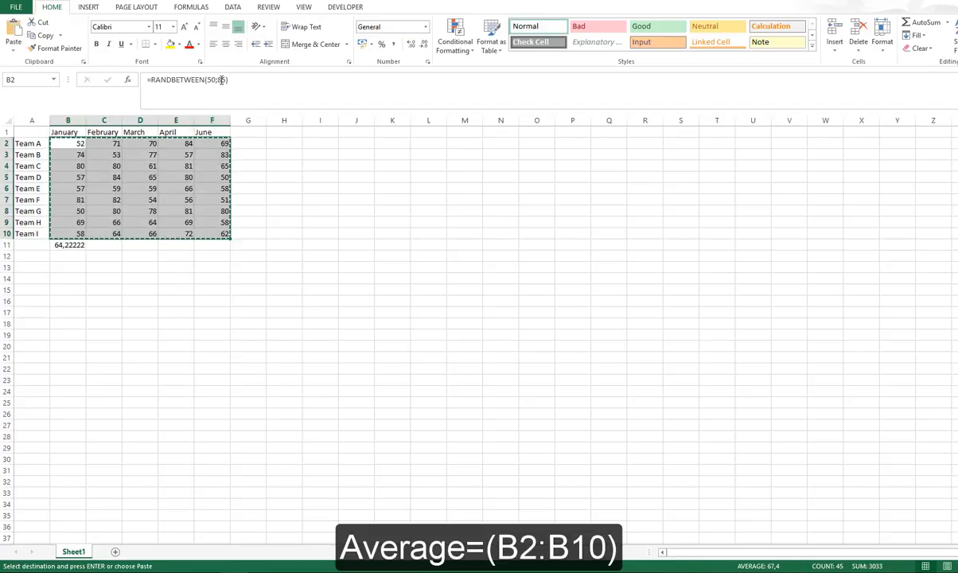
{"action": "left_click", "coordinate": [106, 245]}
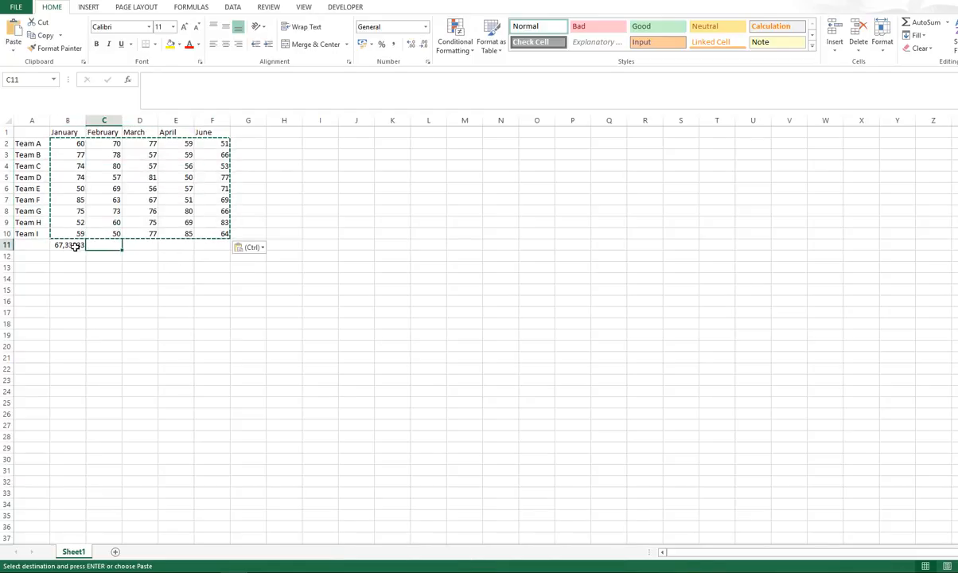
{"action": "left_click", "coordinate": [76, 213]}
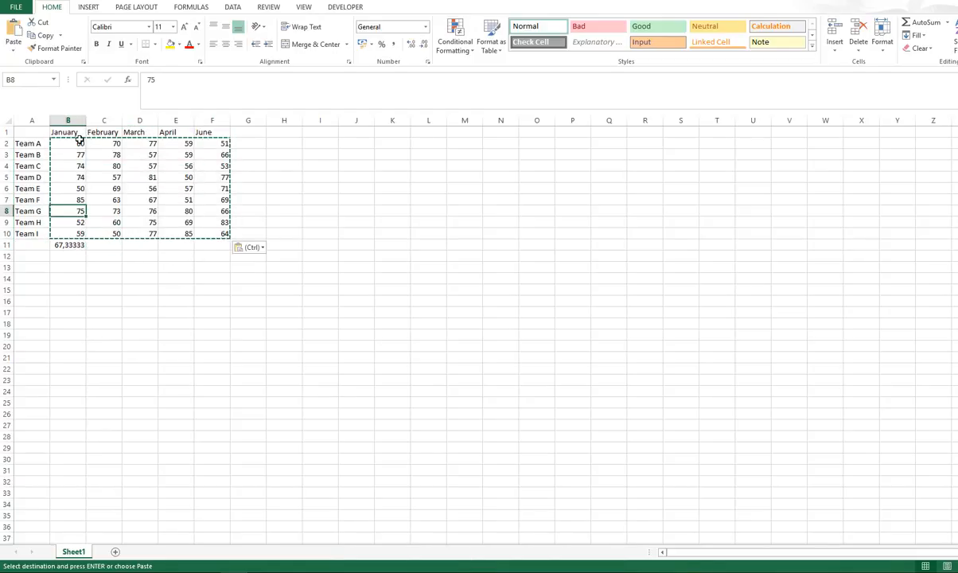
{"action": "left_click", "coordinate": [72, 243]}
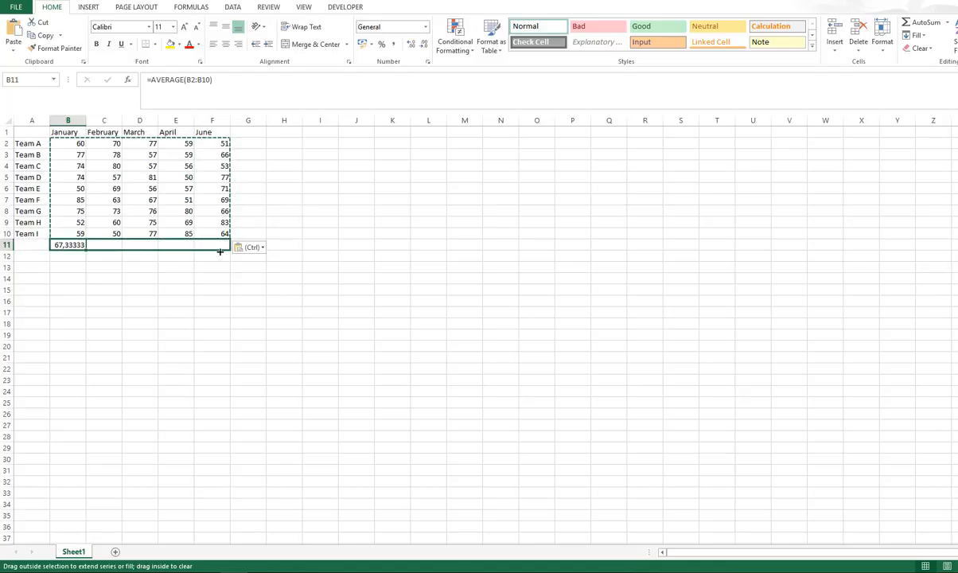
{"action": "left_click_drag", "start_coordinate": [157, 245], "coordinate": [81, 243]}
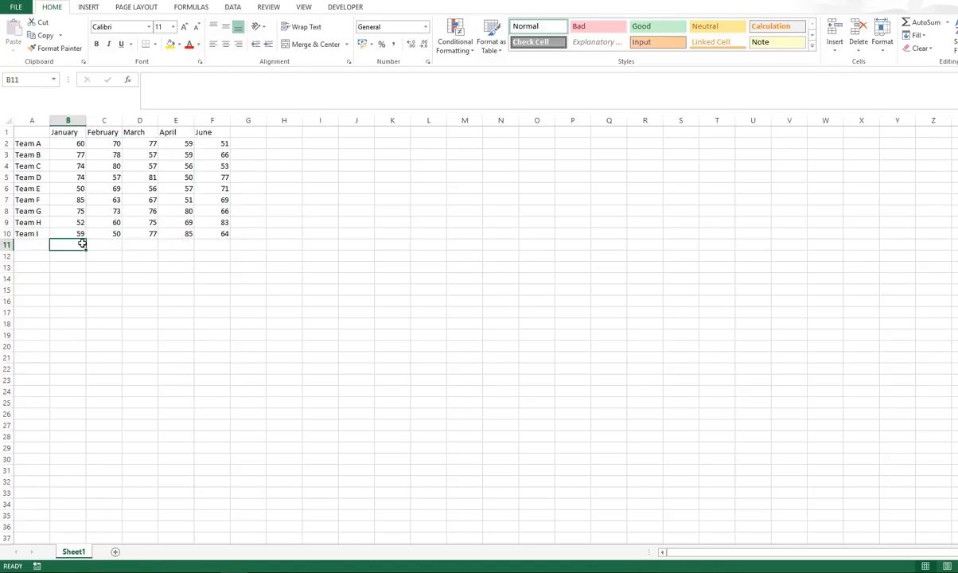
{"action": "key", "text": "ctrl+z"}
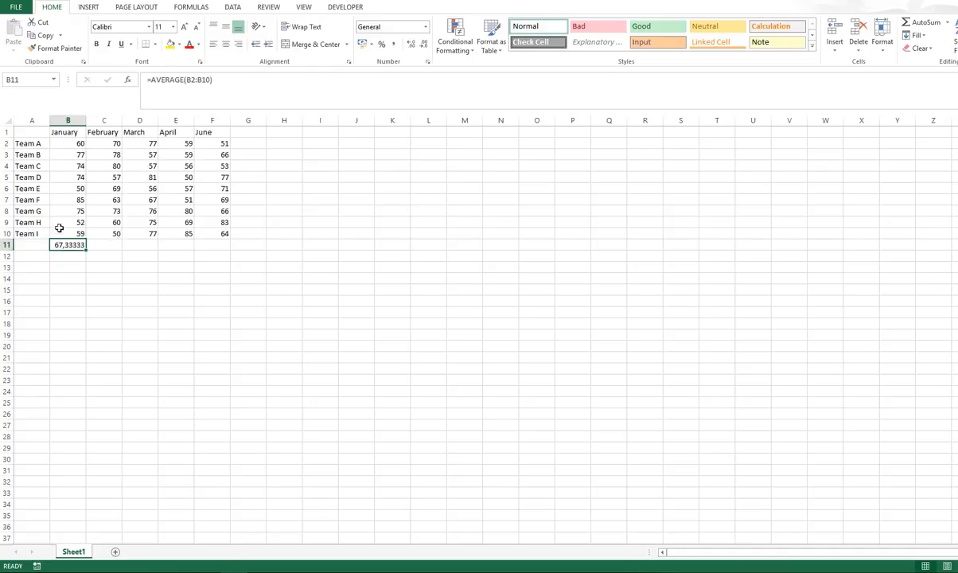
{"action": "left_click", "coordinate": [99, 246]}
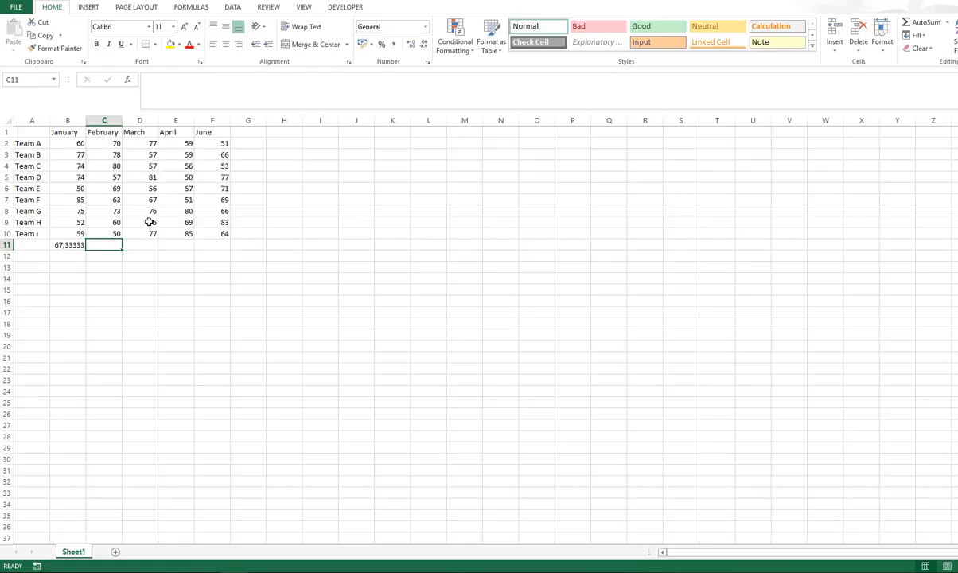
{"action": "type", "text": "="}
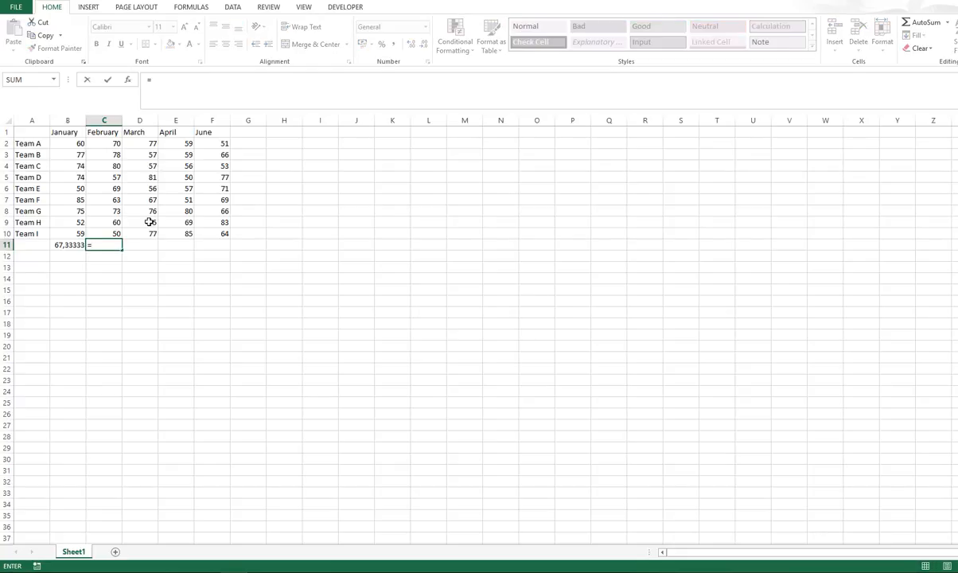
{"action": "key", "text": "BackSpace"}
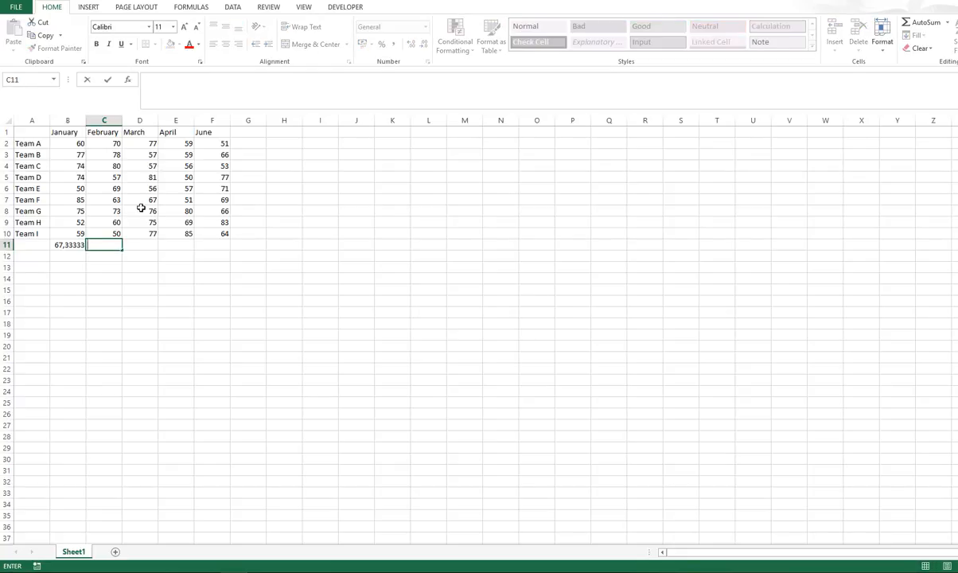
- Fill the January average formula from B11 across to F11 and check the copied formula in C11
{"action": "left_click", "coordinate": [72, 243]}
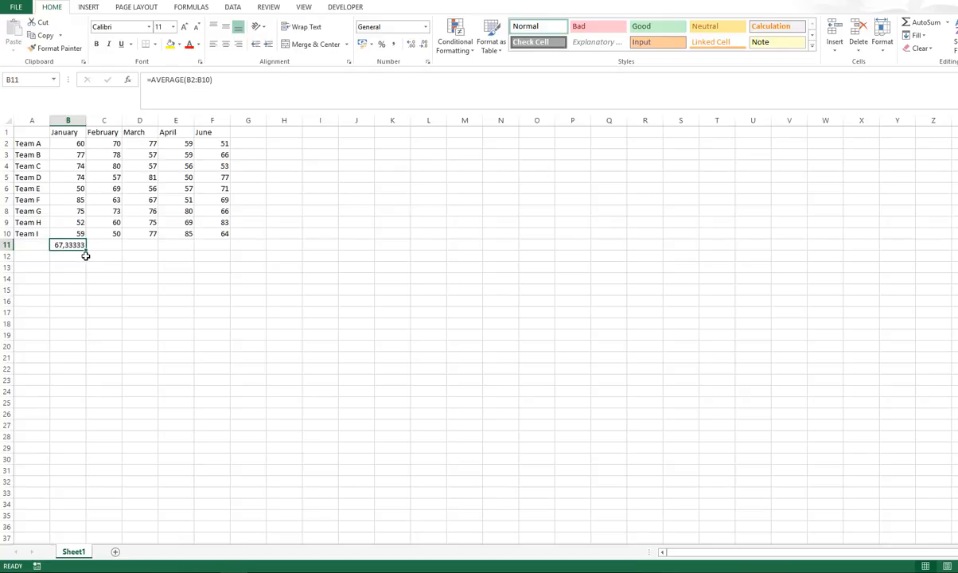
{"action": "left_click_drag", "start_coordinate": [87, 250], "coordinate": [221, 249]}
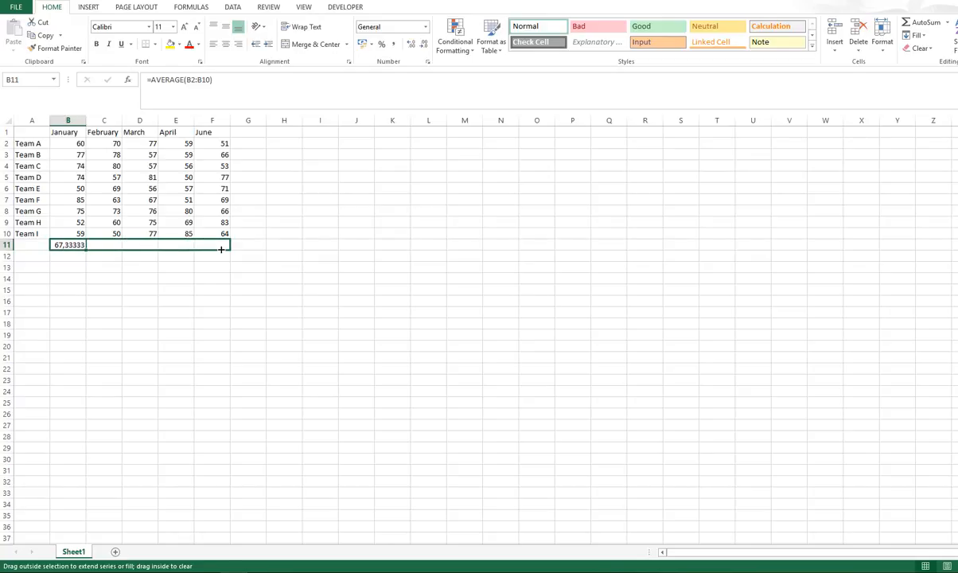
{"action": "left_click_drag", "start_coordinate": [221, 249], "coordinate": [222, 249]}
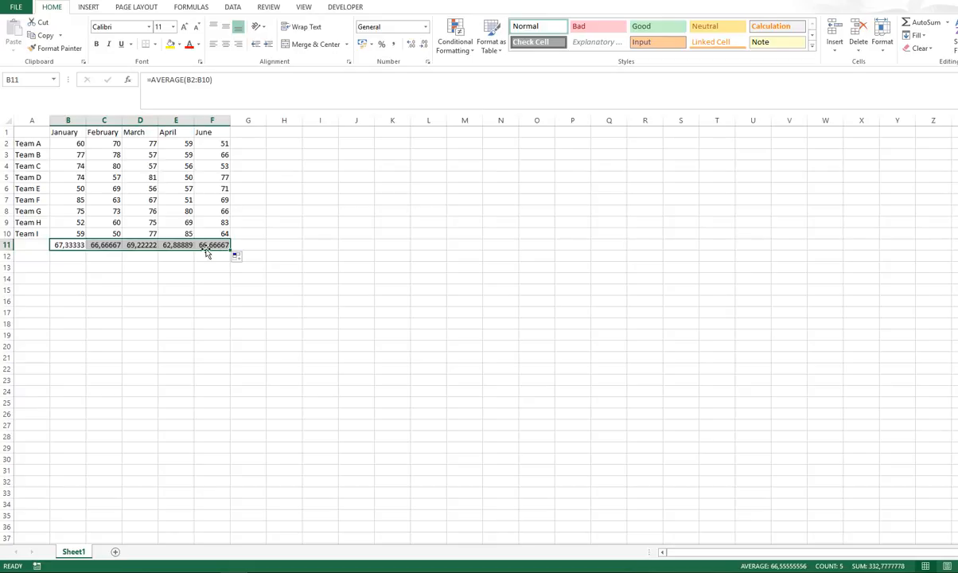
{"action": "left_click", "coordinate": [114, 244]}
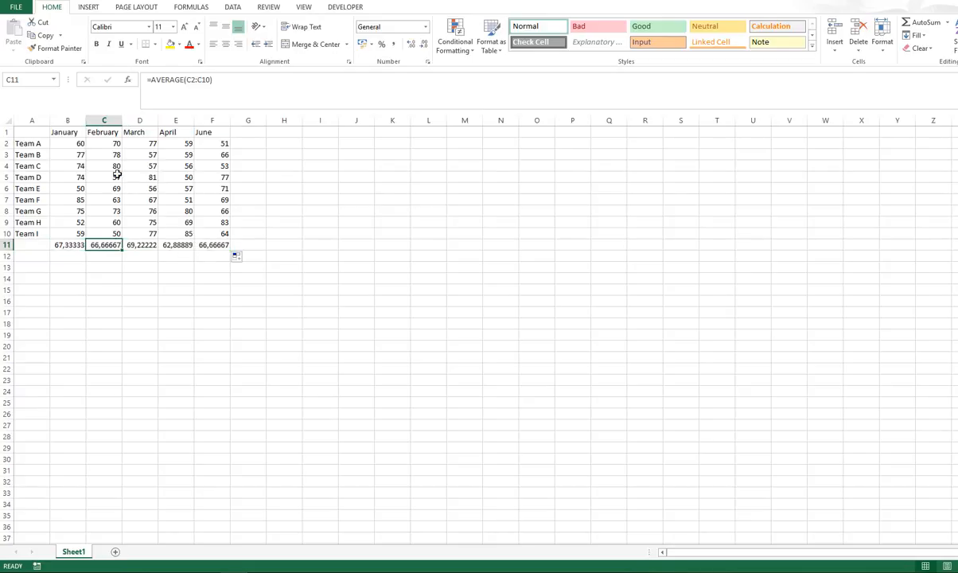
- Fill the average formula from B11 into C11 once more
{"action": "left_click", "coordinate": [80, 244]}
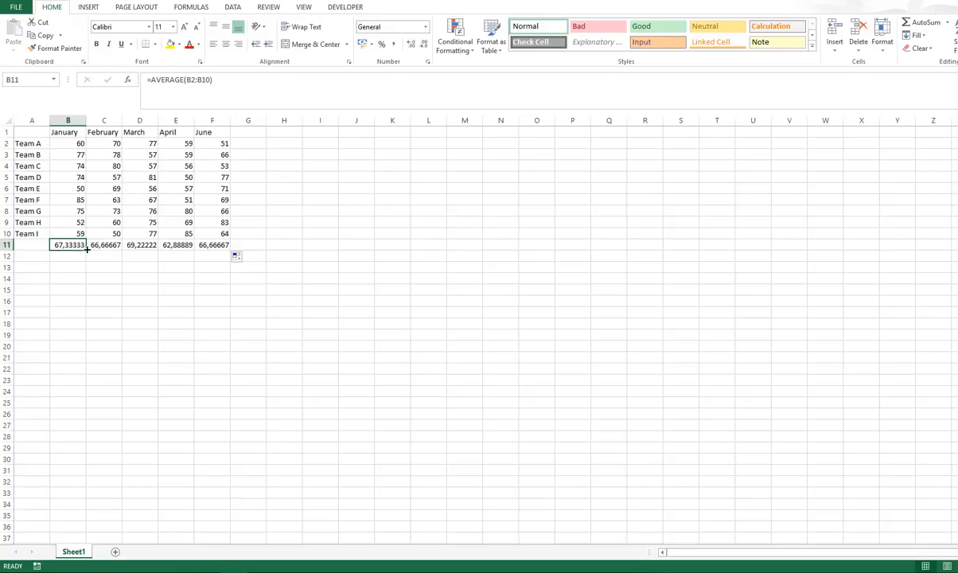
{"action": "left_click_drag", "start_coordinate": [88, 246], "coordinate": [115, 248]}
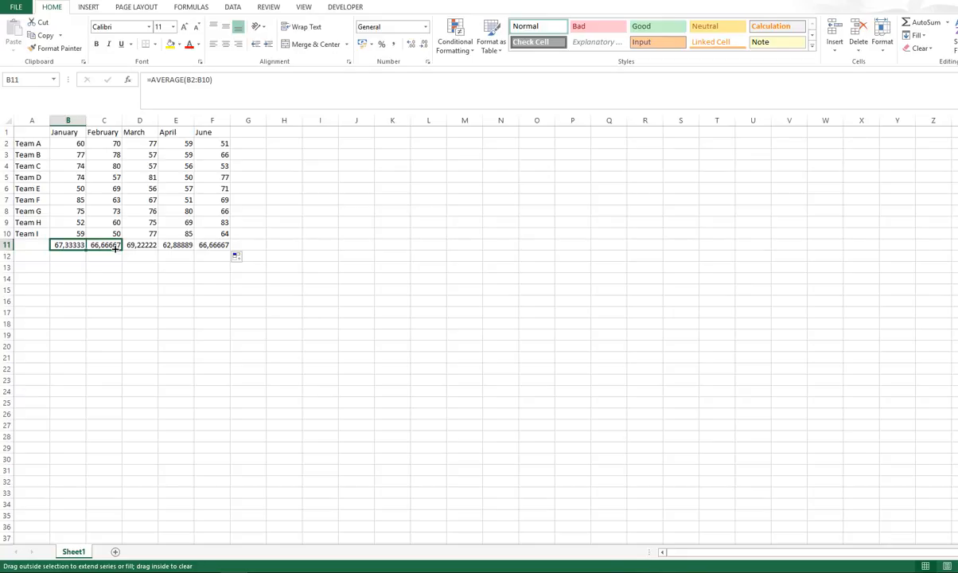
{"action": "left_click_drag", "start_coordinate": [115, 249], "coordinate": [81, 246]}
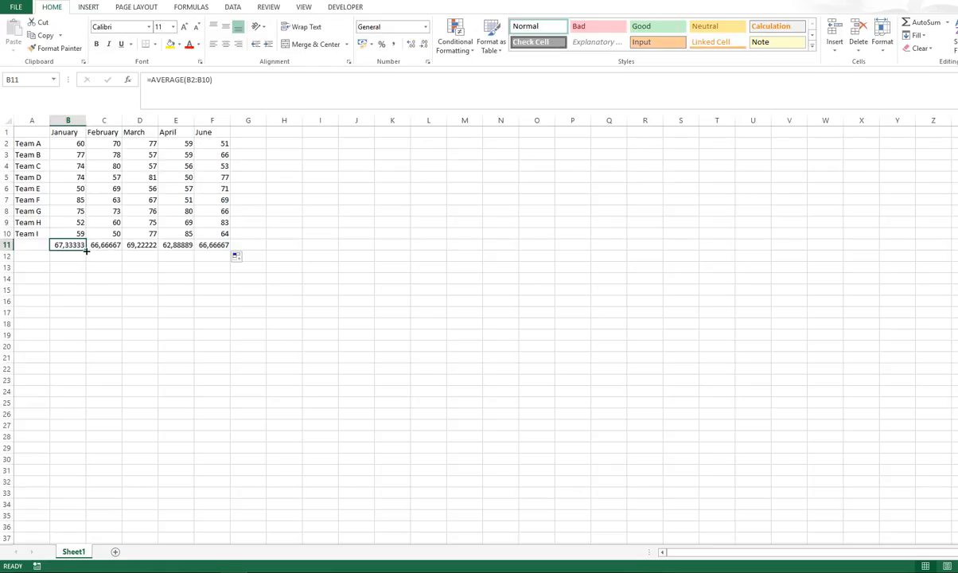
{"action": "left_click_drag", "start_coordinate": [86, 251], "coordinate": [121, 251]}
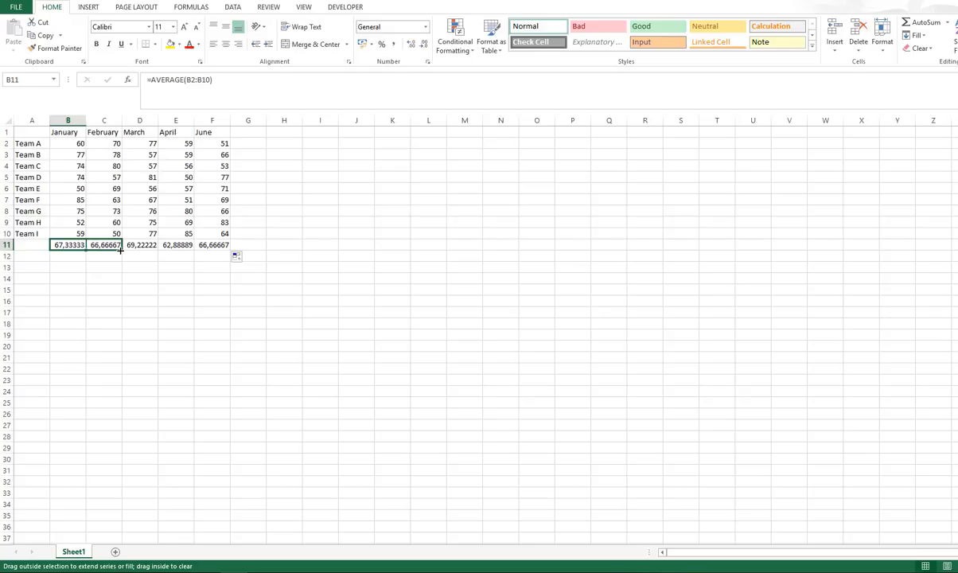
{"action": "left_click_drag", "start_coordinate": [121, 251], "coordinate": [122, 252]}
- Examine which cell range the February average formula in C11 refers to
{"action": "left_click", "coordinate": [115, 245]}
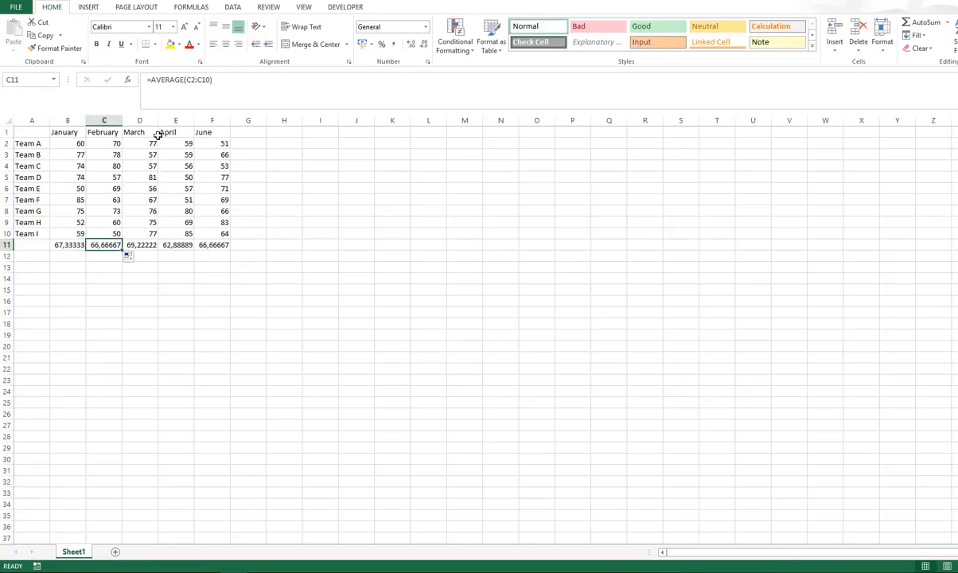
{"action": "left_click", "coordinate": [190, 86]}
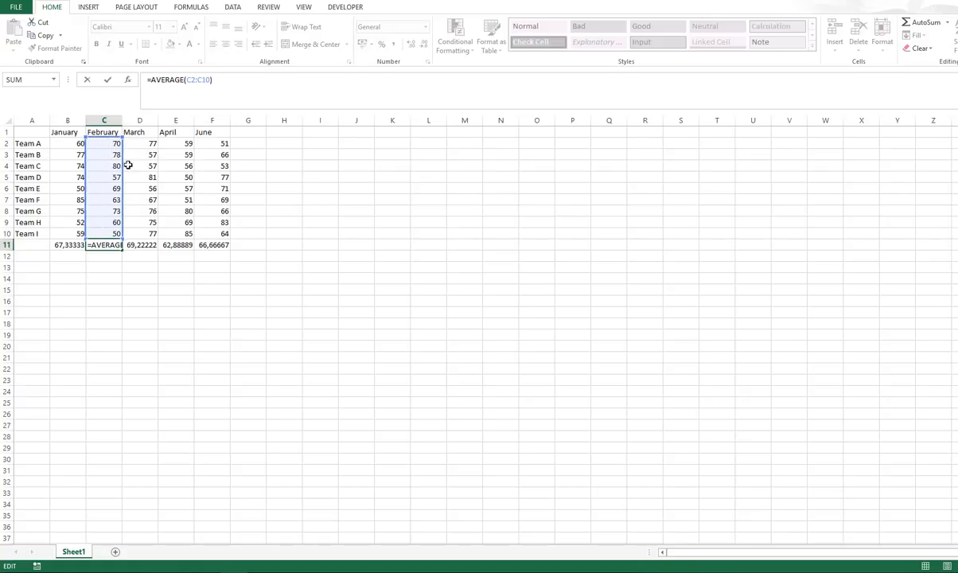
{"action": "key", "text": "ctrl+Return"}
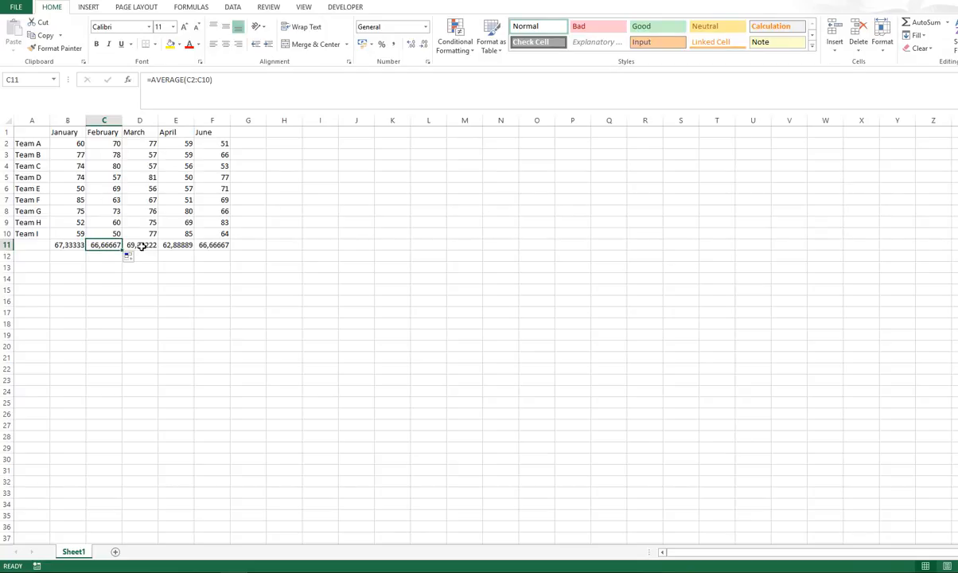
- Fill the February average formula from C11 down to C13 and inspect the range referenced by C12
{"action": "left_click_drag", "start_coordinate": [122, 250], "coordinate": [121, 271]}
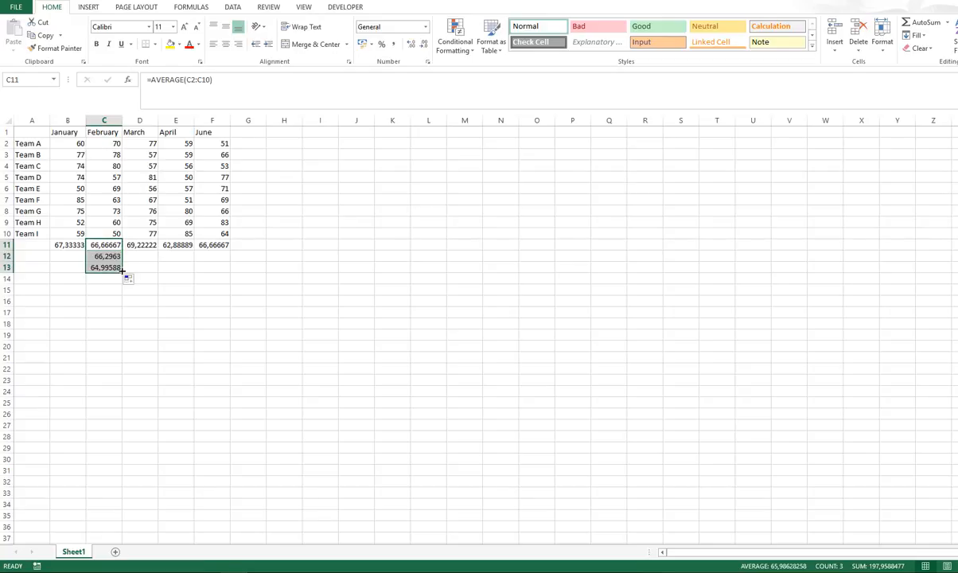
{"action": "left_click", "coordinate": [112, 256]}
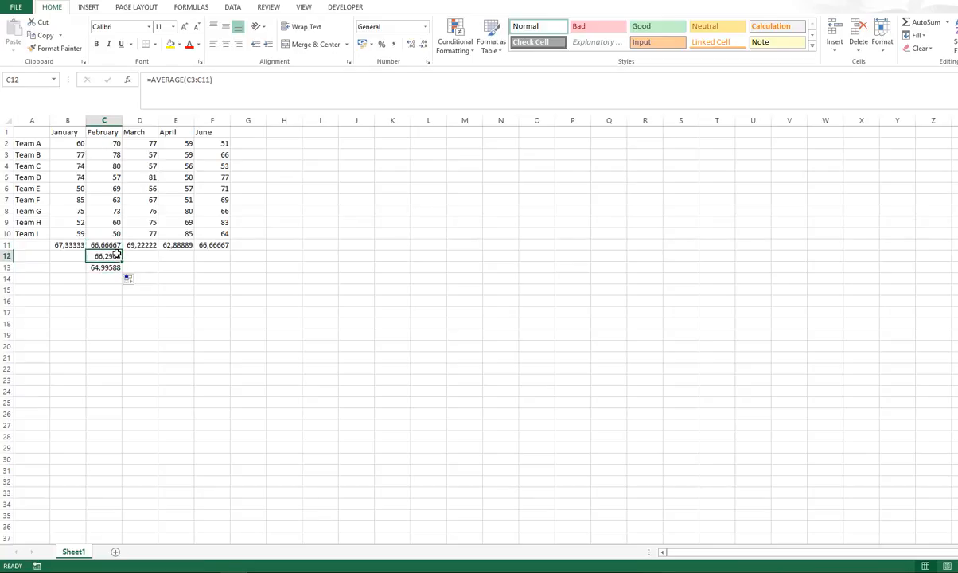
{"action": "left_click", "coordinate": [209, 79]}
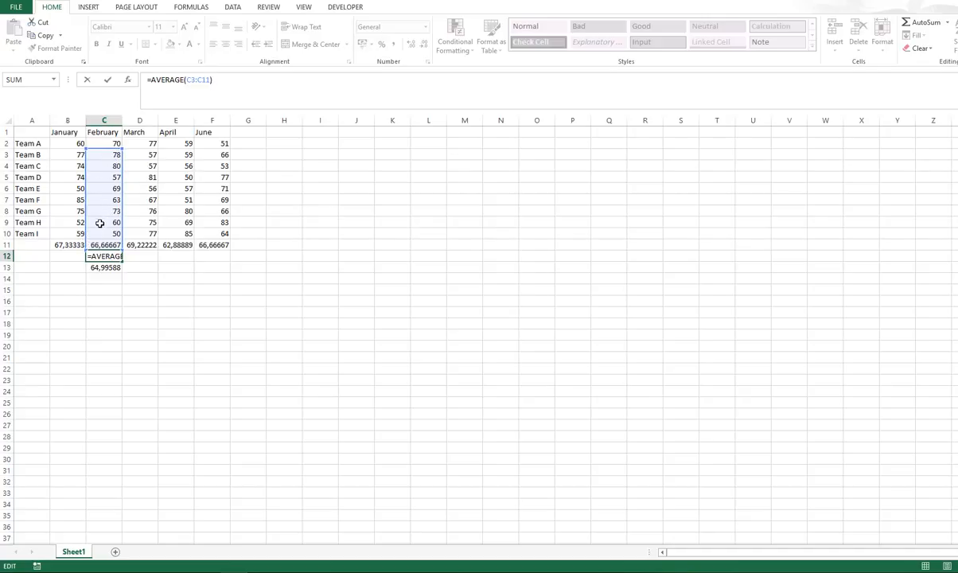
- Undo the downward fill of the February average into C12:C13 and inspect the range referenced by C11
{"action": "key", "text": "ctrl+Return"}
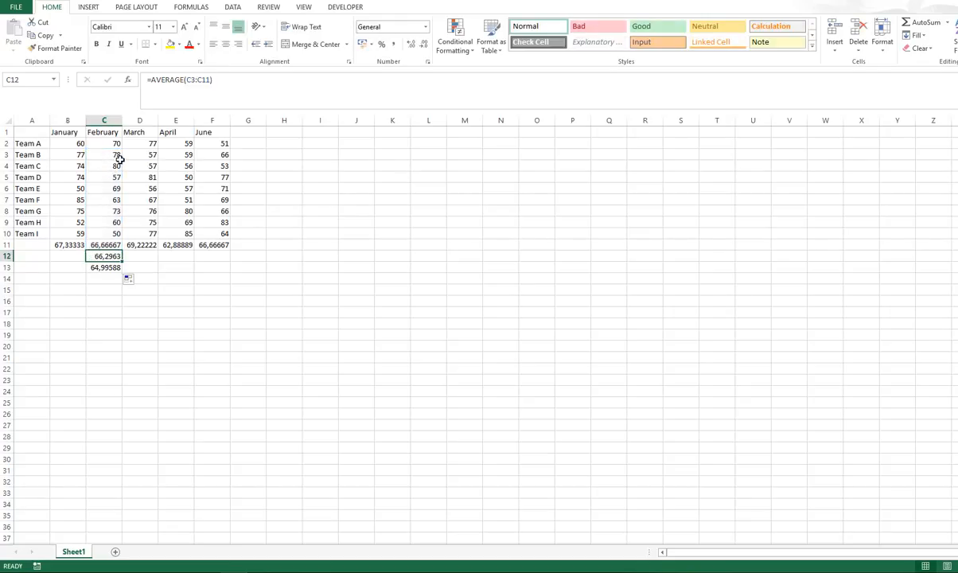
{"action": "key", "text": "ctrl+z"}
{"action": "key", "text": "ctrl+z"}
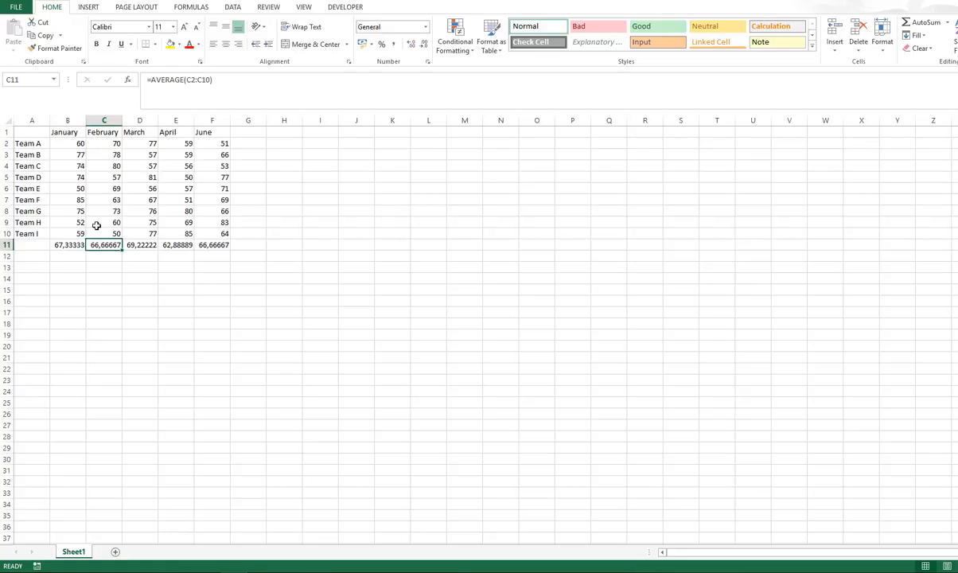
{"action": "left_click", "coordinate": [222, 87]}
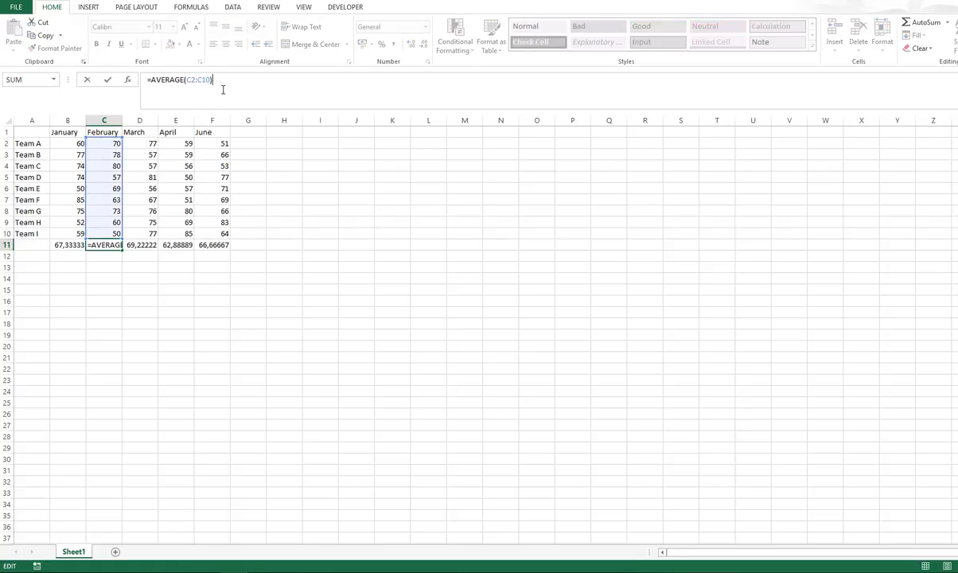
{"action": "key", "text": "ctrl+Return"}
- Calculate the overall average of B2:F10 in cell I6 with the AVERAGE function, and check it against the selected data range
{"action": "left_click", "coordinate": [304, 184]}
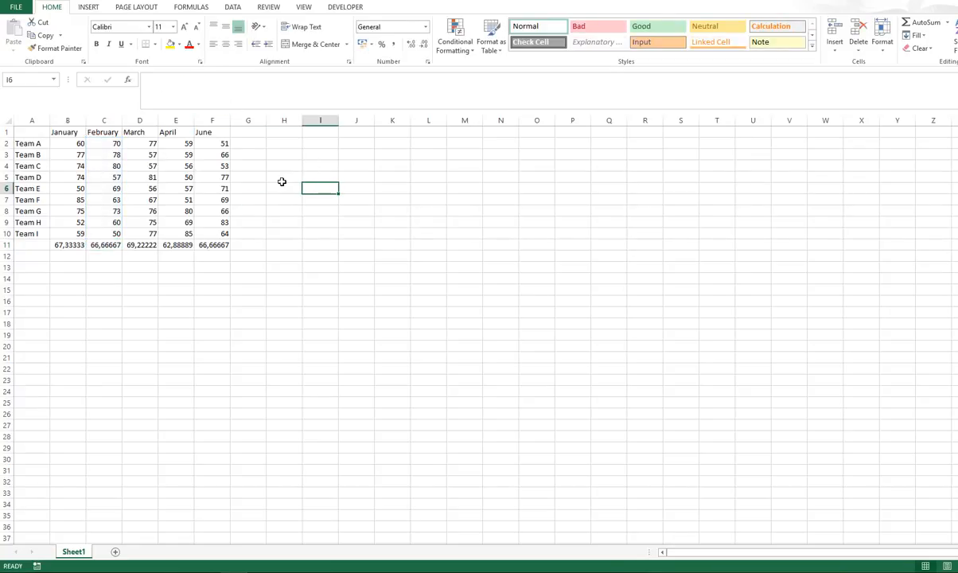
{"action": "type", "text": "="}
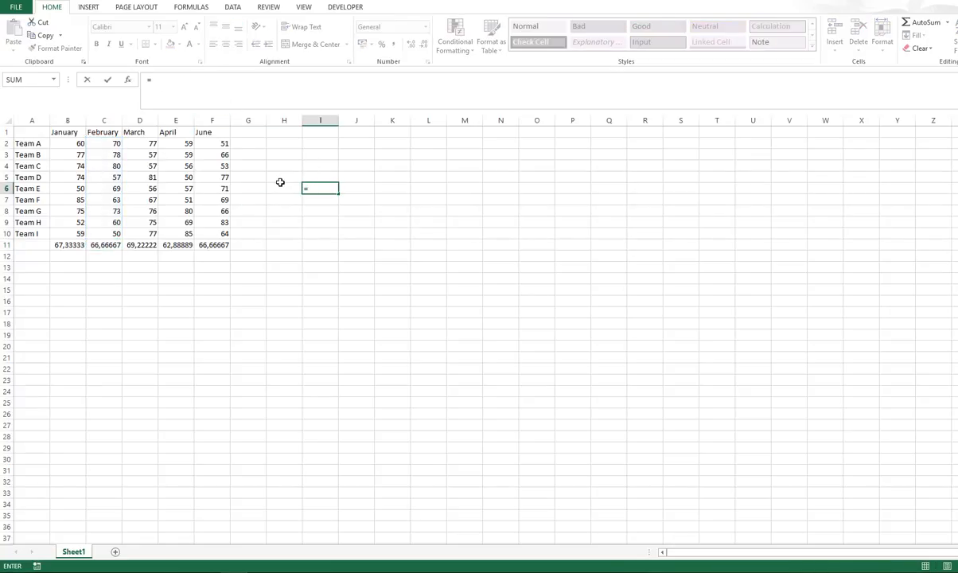
{"action": "type", "text": "averag"}
{"action": "key", "text": "Tab"}
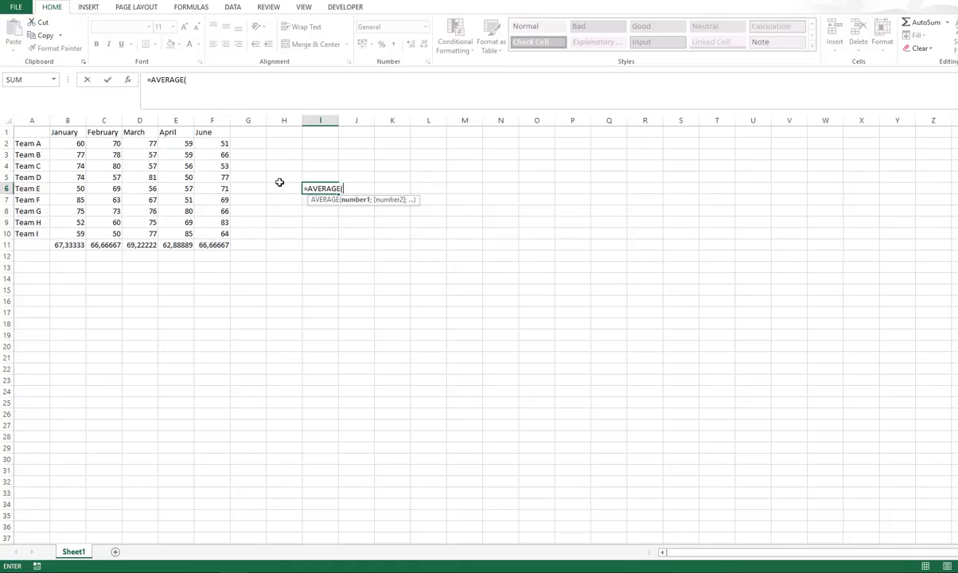
{"action": "left_click_drag", "start_coordinate": [56, 142], "coordinate": [222, 234]}
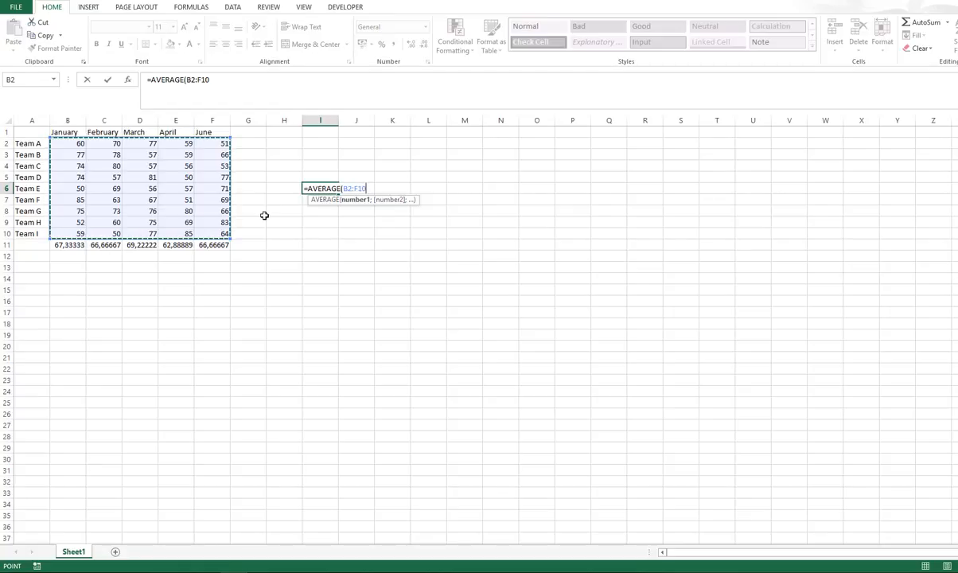
{"action": "type", "text": ")"}
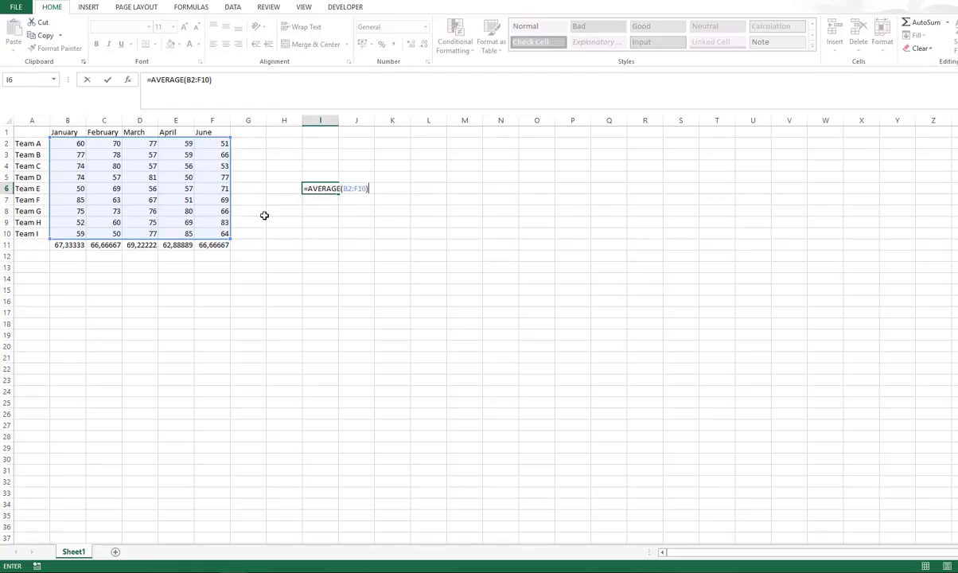
{"action": "key", "text": "Return"}
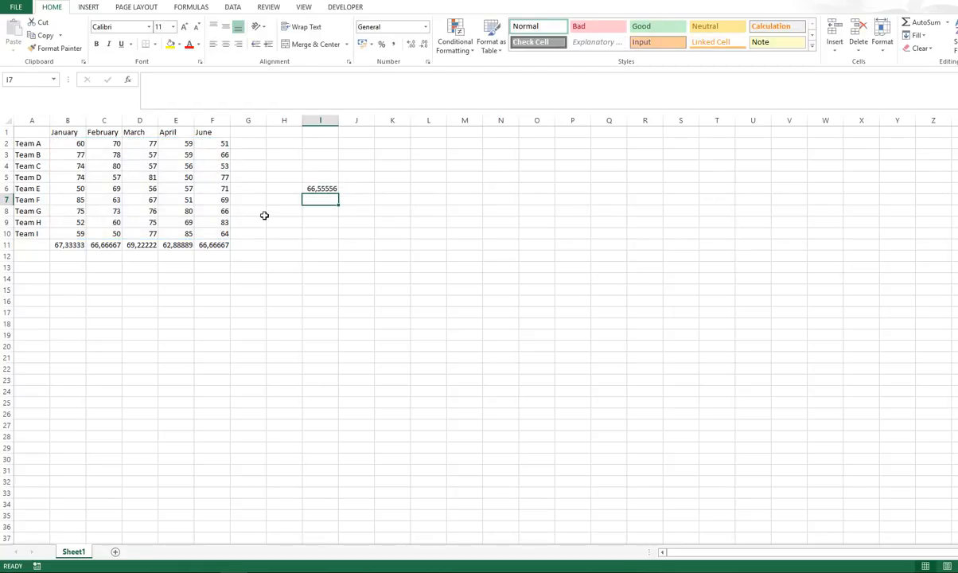
{"action": "left_click", "coordinate": [319, 188]}
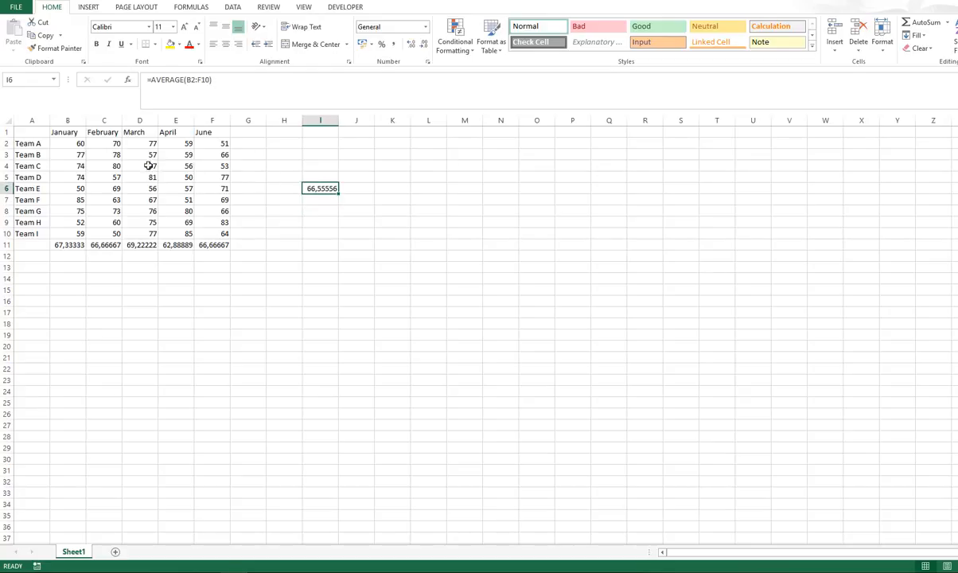
{"action": "left_click_drag", "start_coordinate": [63, 143], "coordinate": [218, 235]}
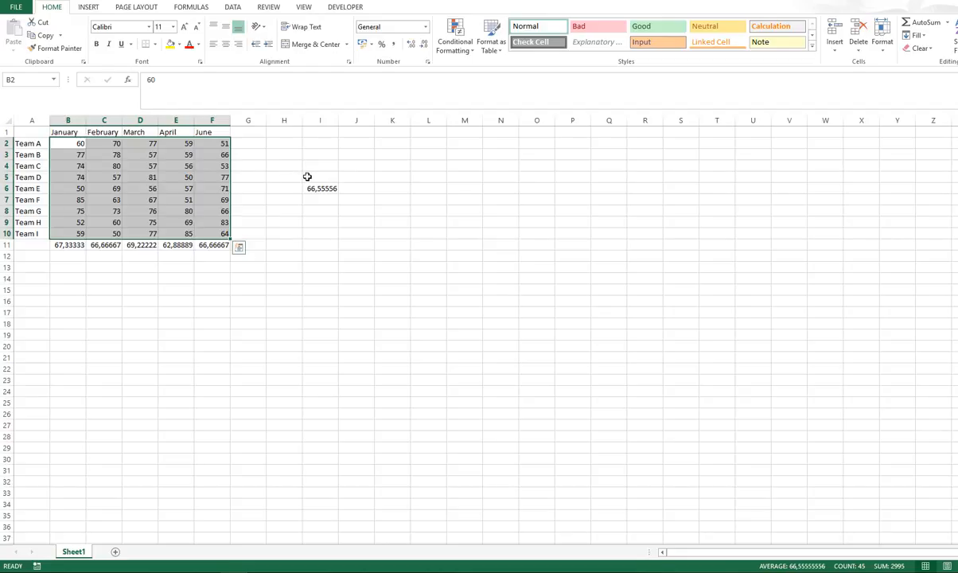